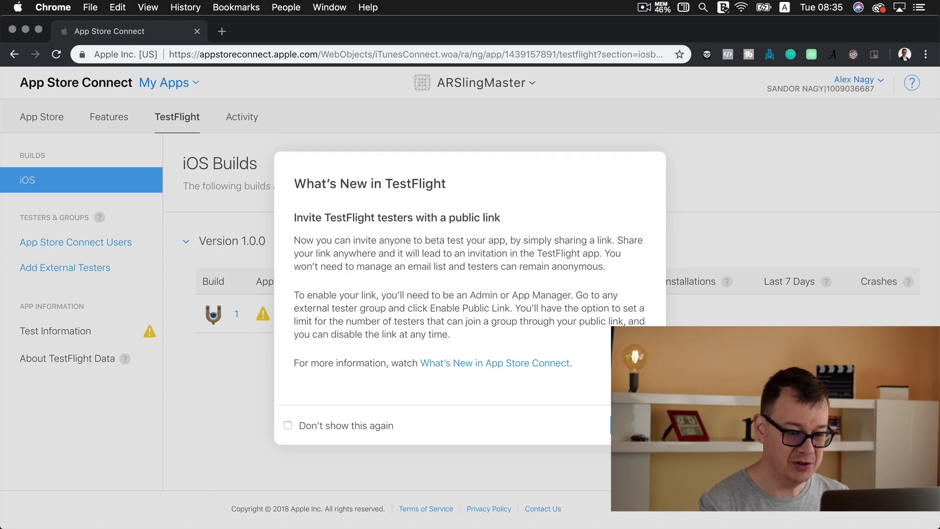
- Dismiss the What's New in TestFlight notice on the ARSlingMaster builds page
key("Return")
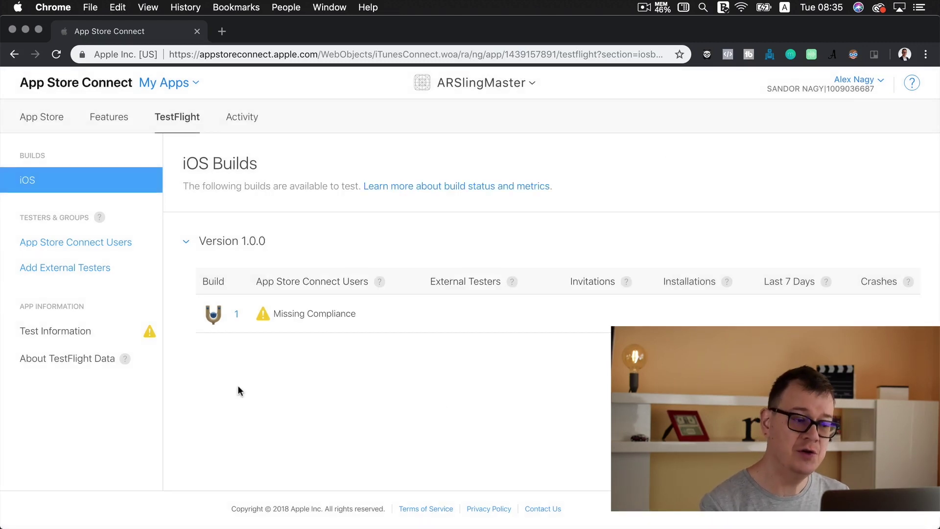
- Answer No to encryption for build 1's export compliance and start internal testing
left_click(264, 319)
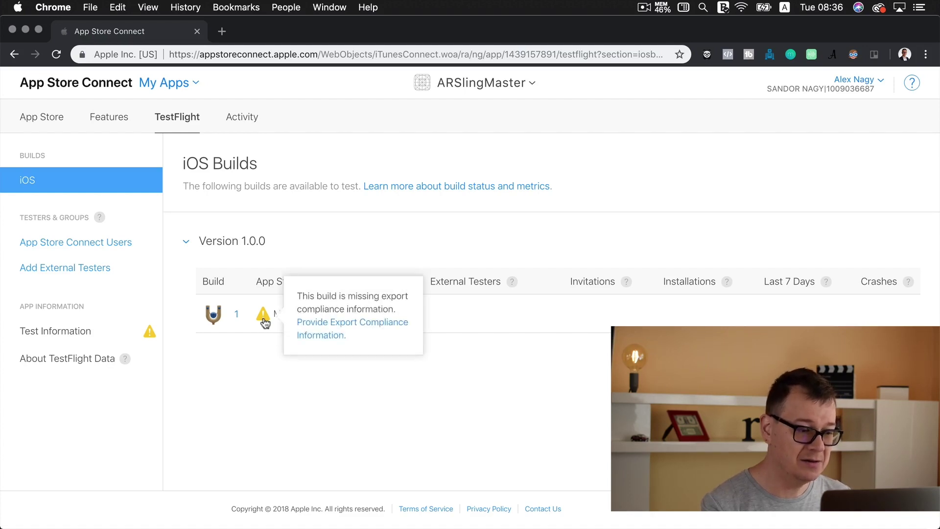
left_click(338, 327)
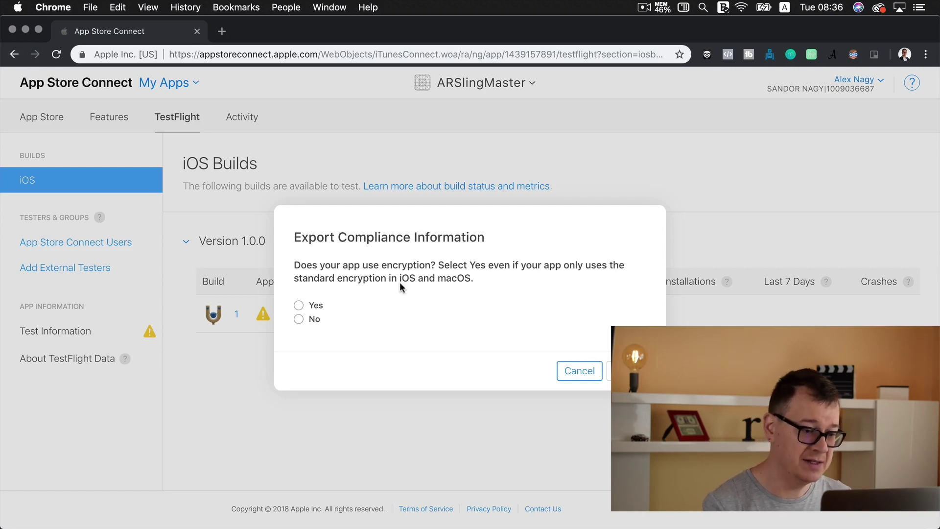
left_click(299, 319)
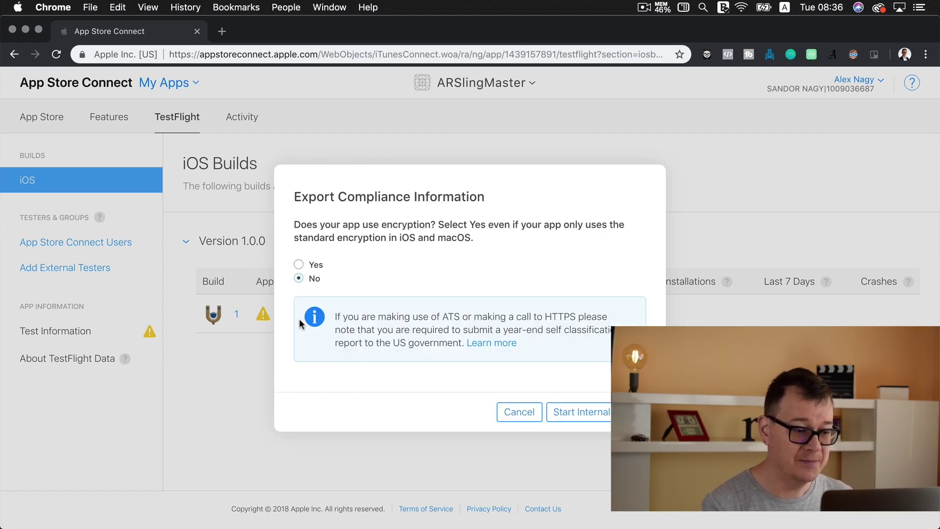
left_click(568, 414)
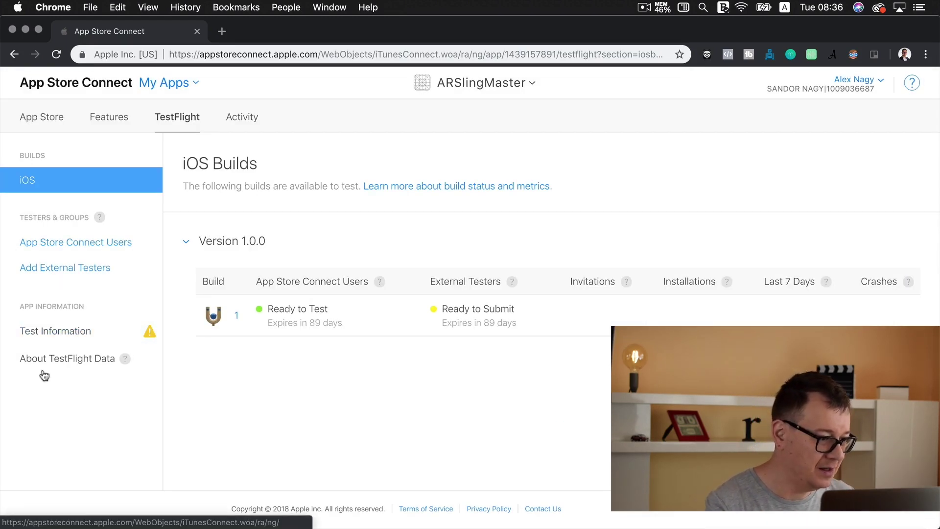
- Add an external tester group named 'Externals' and show its Builds list
left_click(56, 269)
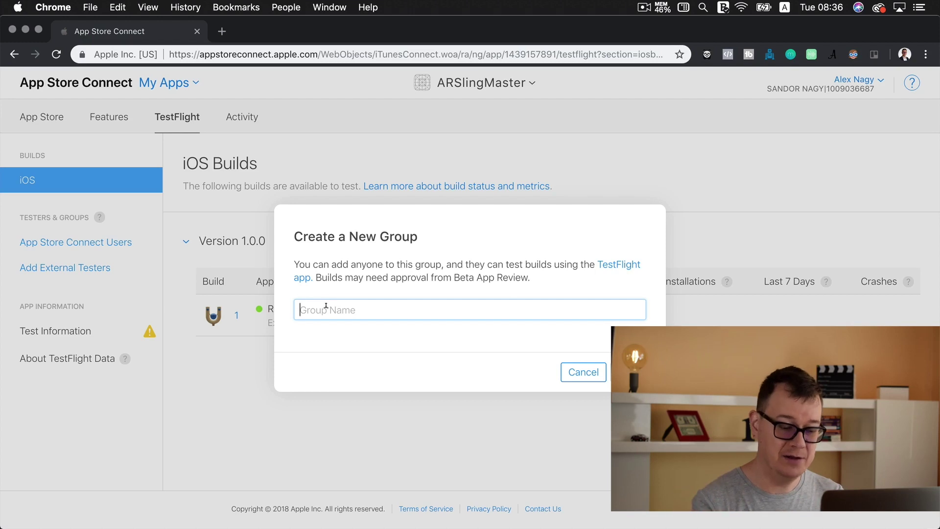
type("Externals")
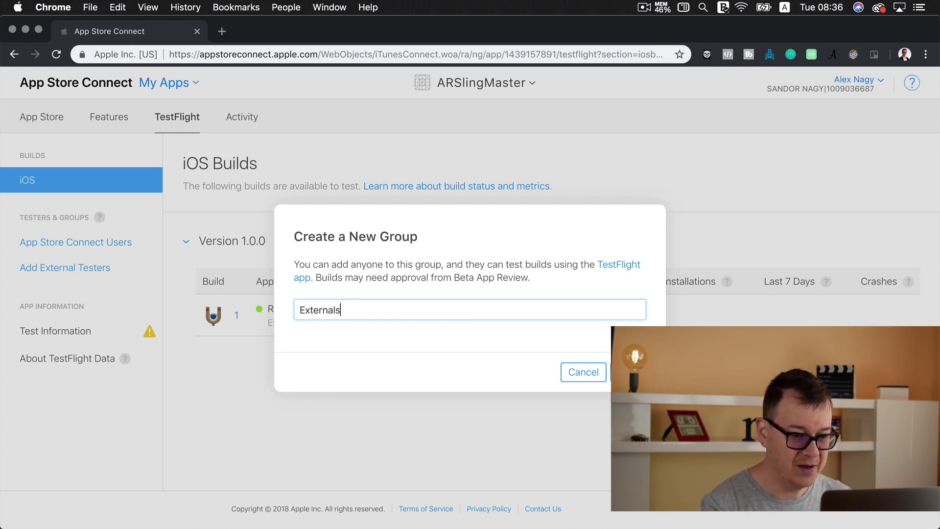
key("Return")
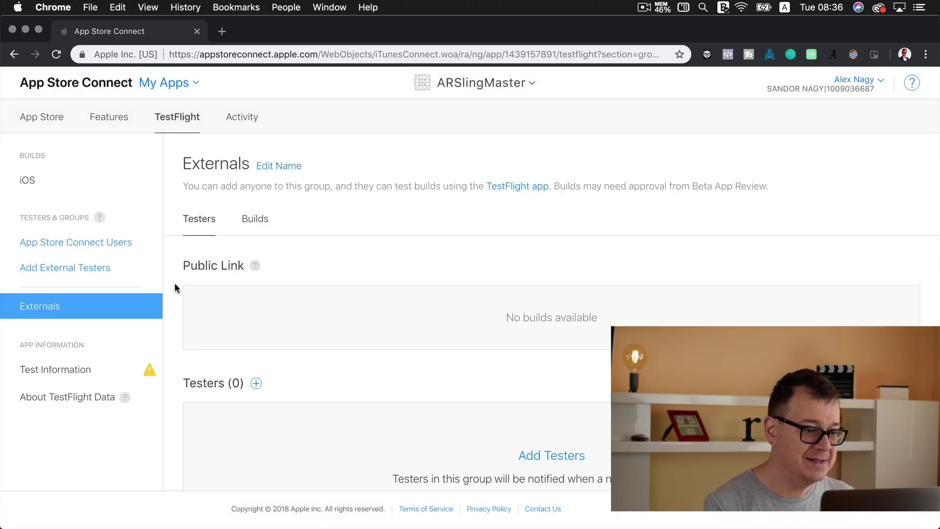
scroll(199, 298, "down", 2)
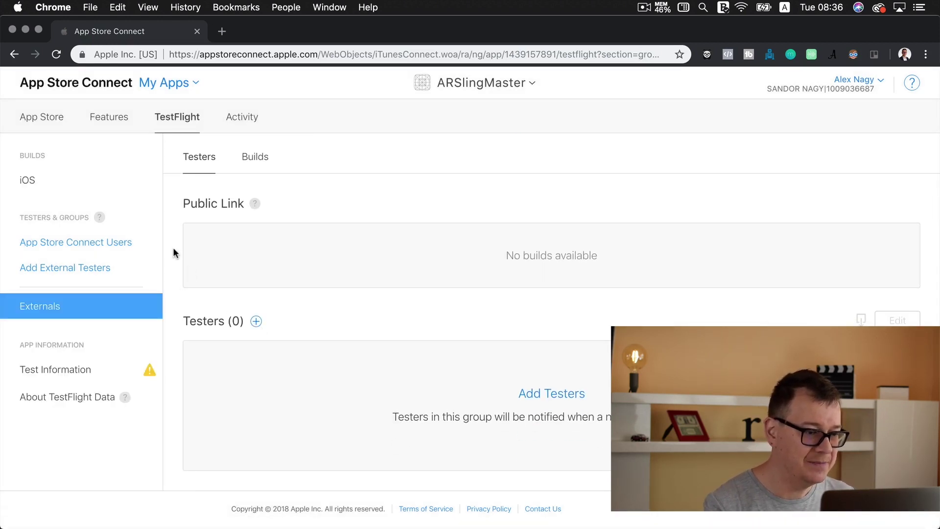
scroll(173, 248, "up", 2)
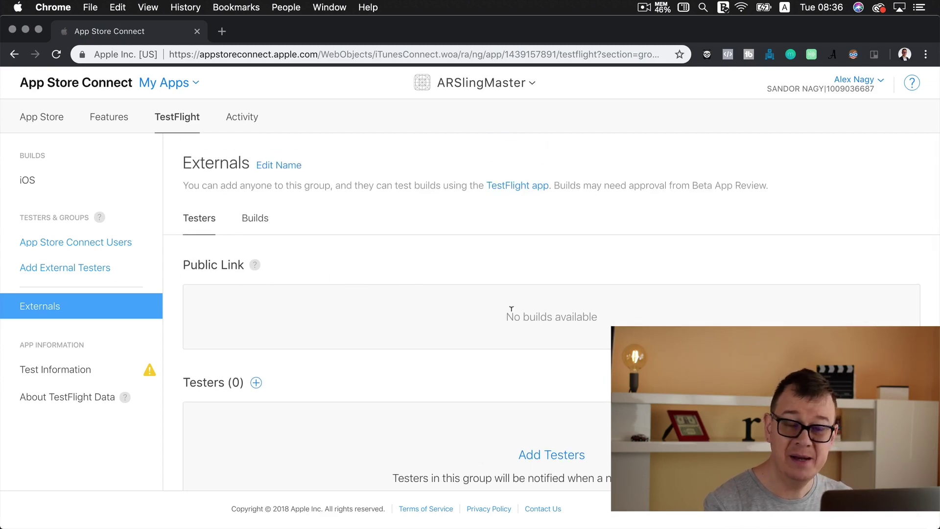
left_click(253, 219)
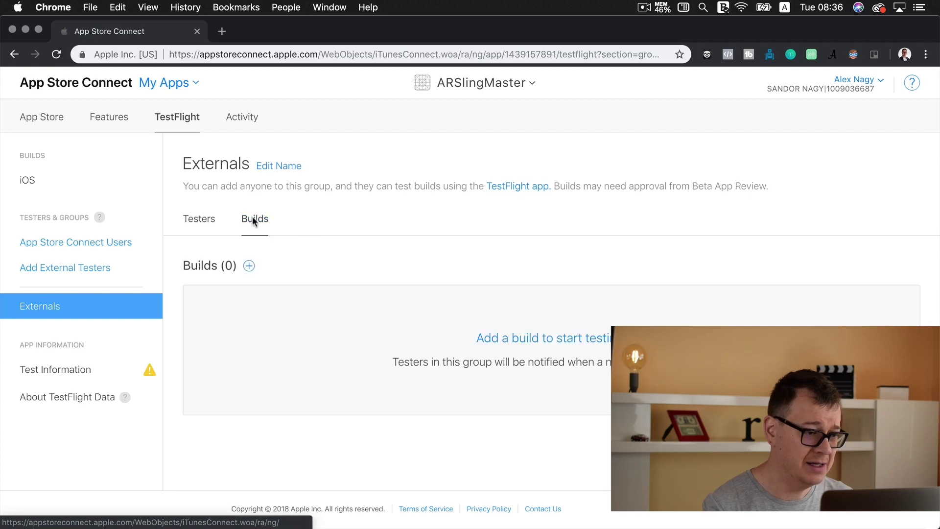
- Add build 1 to the Externals group and continue to Test Information
left_click(249, 266)
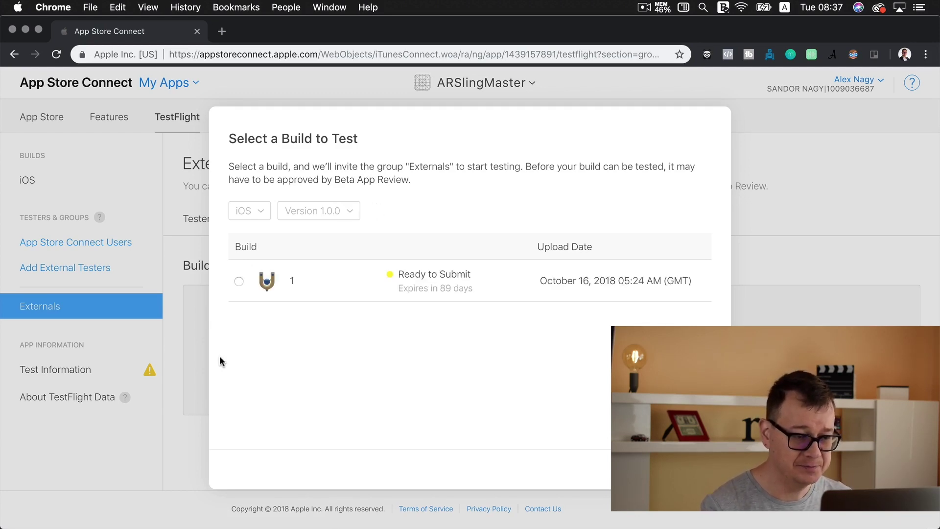
left_click(240, 282)
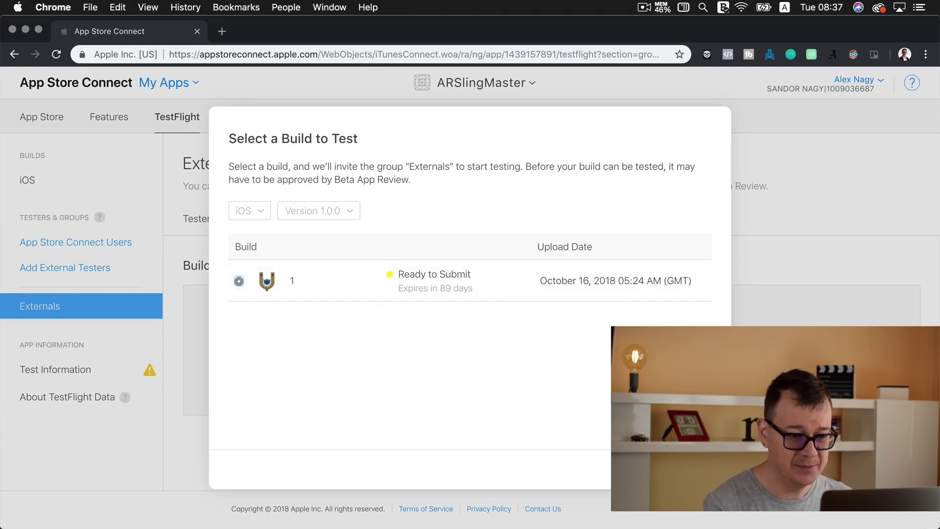
left_click(696, 469)
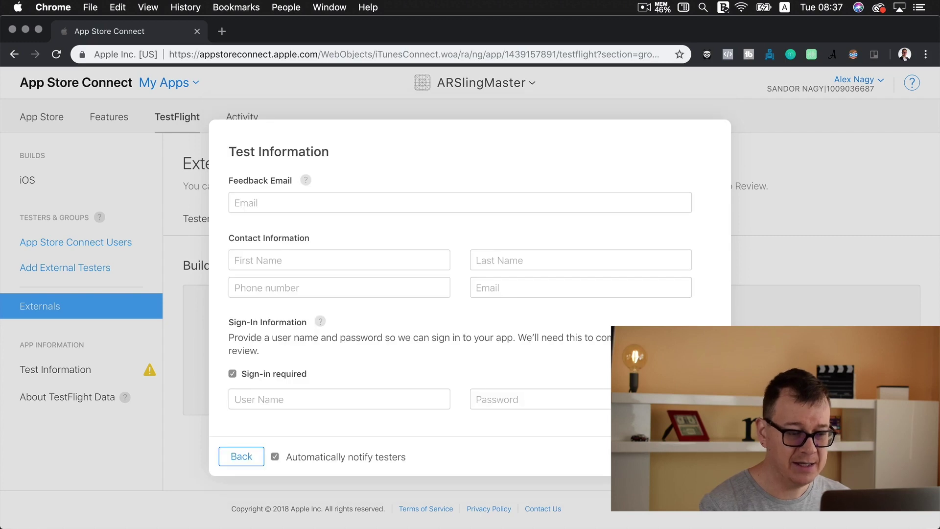
- Enter the feedback e-mail and contact's first and last name, reusing the feedback address as contact e-mail
left_click(461, 203)
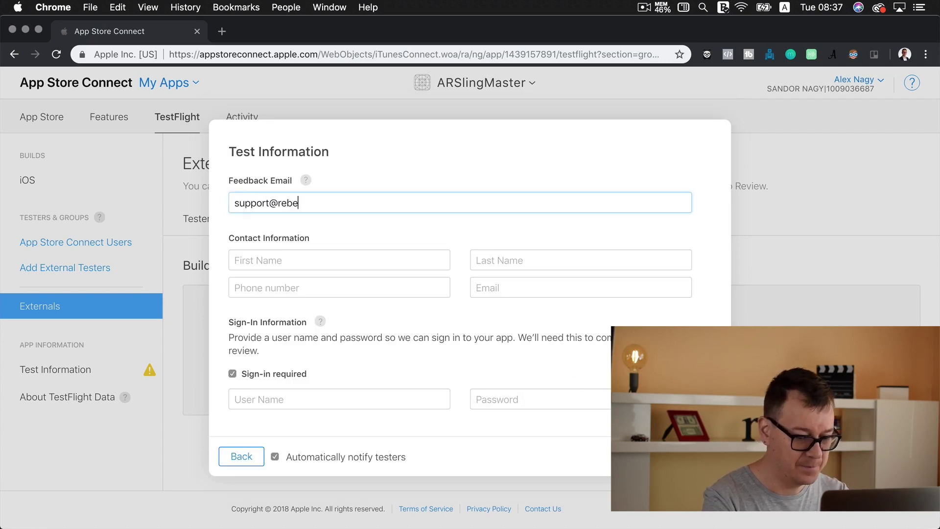
key("Tab")
key("Tab")
key("Tab")
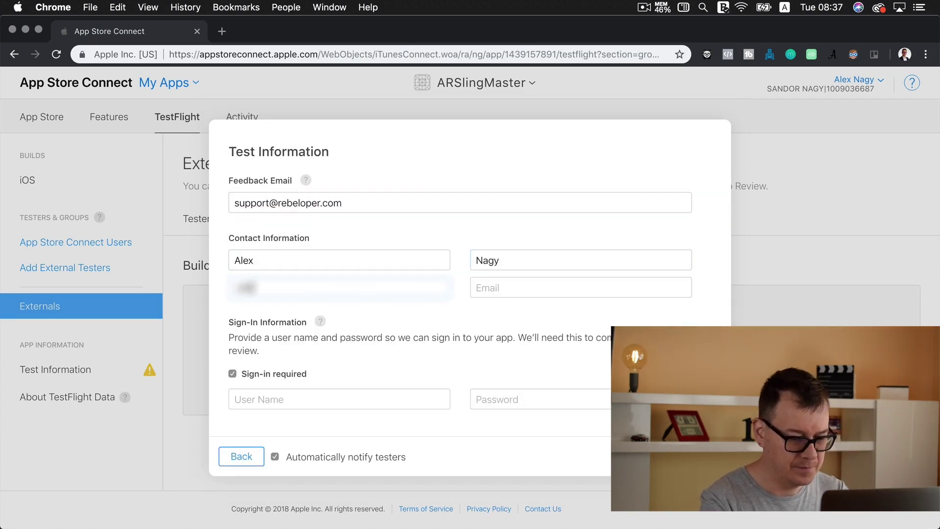
key("Tab")
key("shift+Tab")
key("shift+Tab")
key("shift+Tab")
key("shift+Tab")
key("super+c")
key("Tab")
key("Tab")
key("Tab")
key("Tab")
key("super+v")
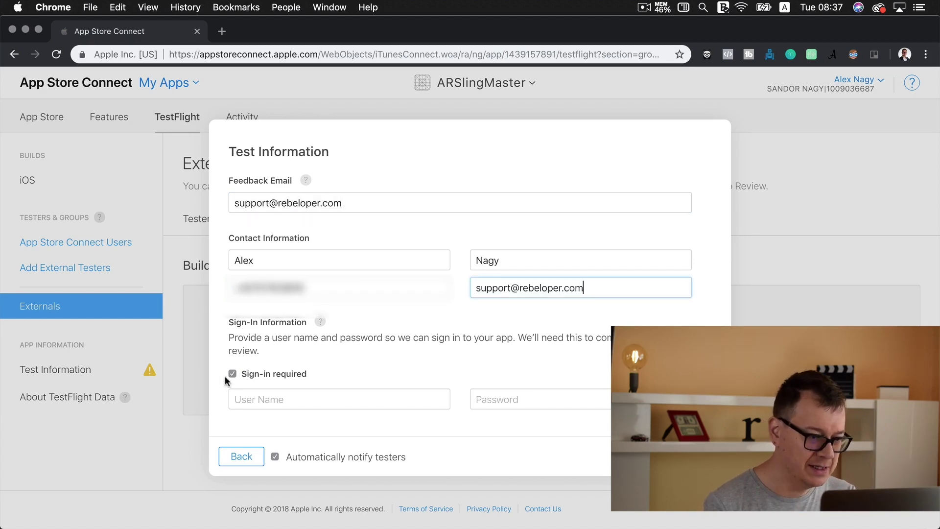
- Turn off Sign-in required, enter 'build 1' as testing notes, and submit for beta review
left_click(233, 375)
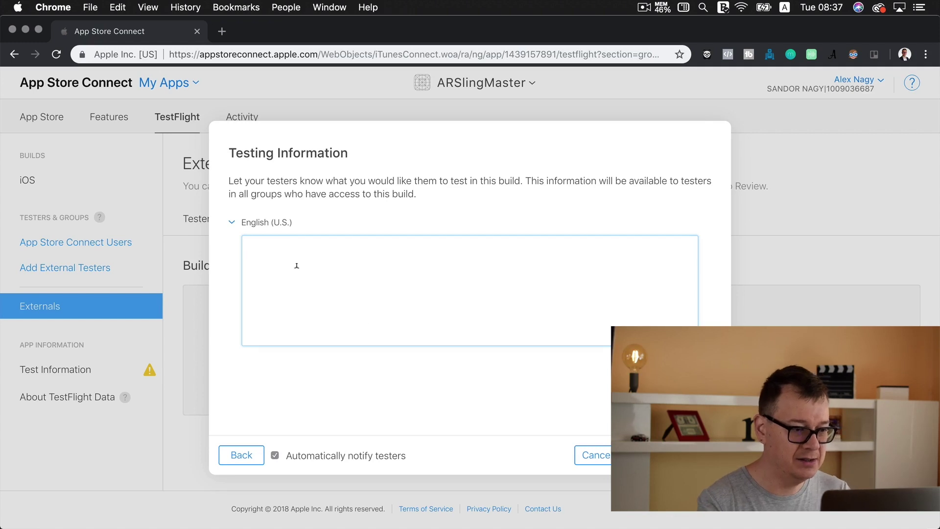
type("build 1")
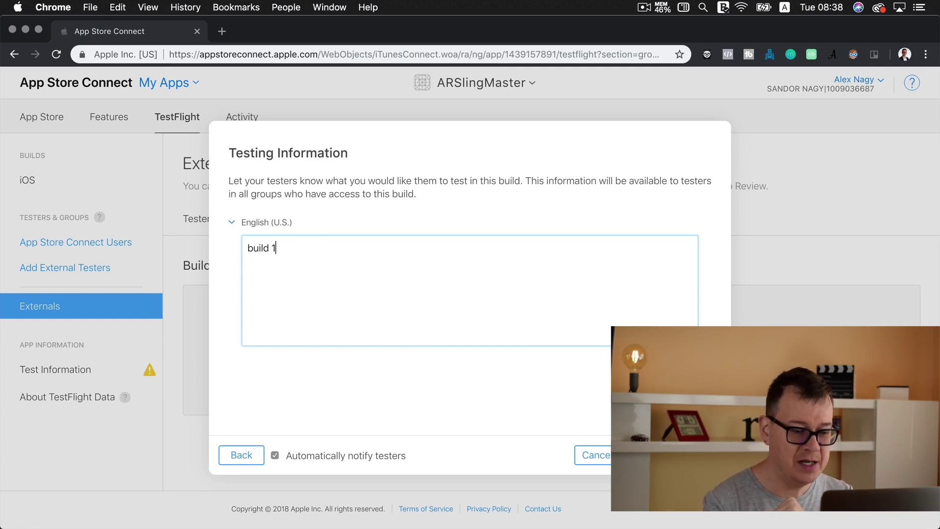
left_click(666, 455)
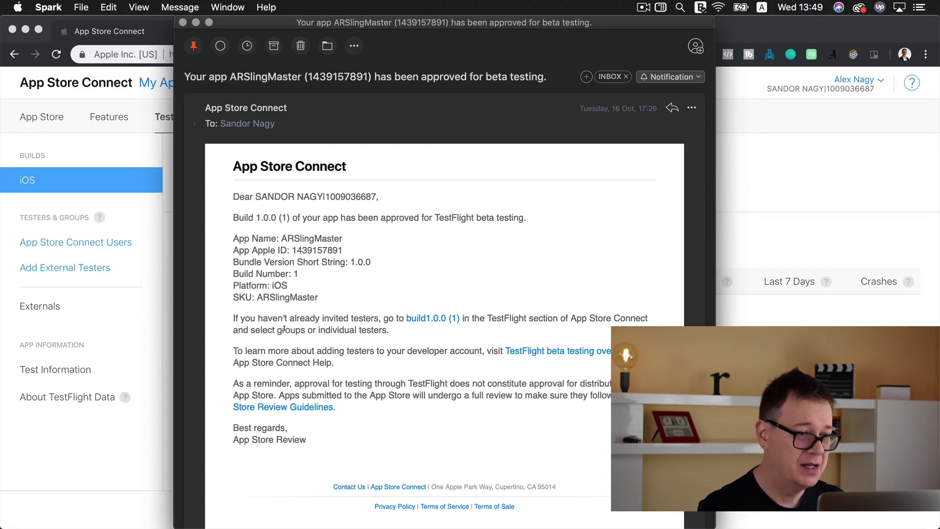
- Leave the approval email in Spark and return to the App Store Connect builds page
left_click(826, 48)
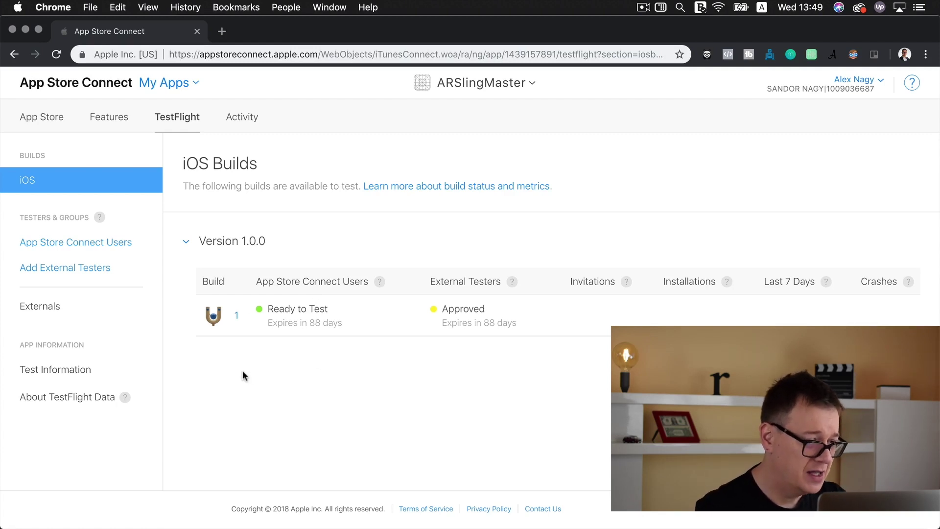
- Enable the Externals group's public TestFlight link and copy it
left_click(50, 309)
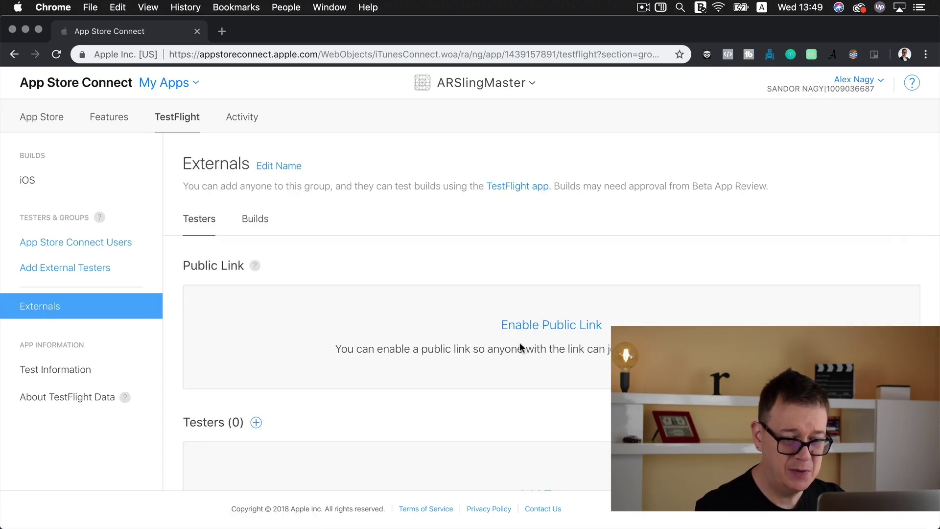
left_click(549, 331)
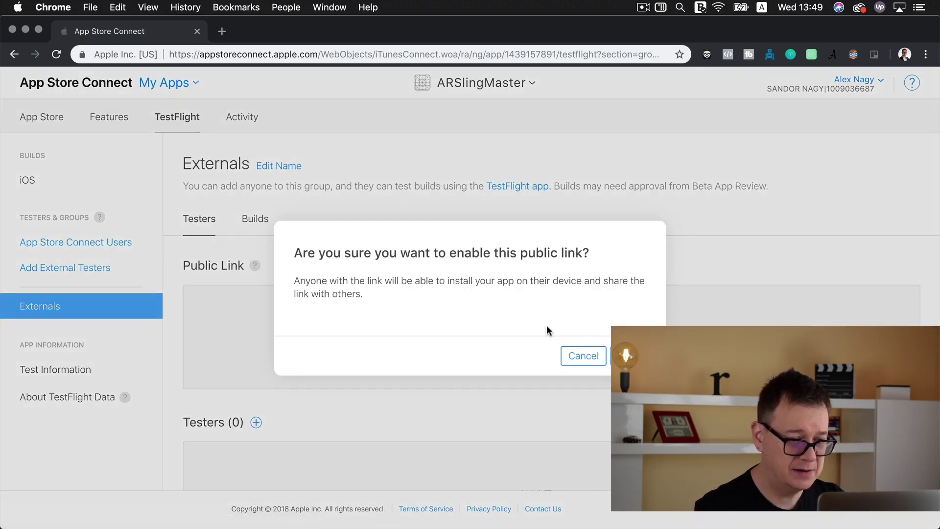
left_click(631, 356)
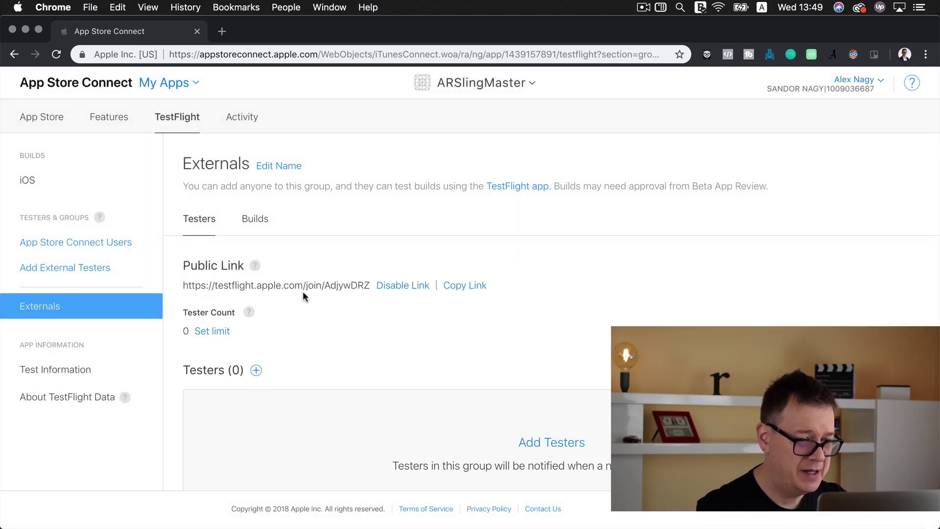
left_click(462, 287)
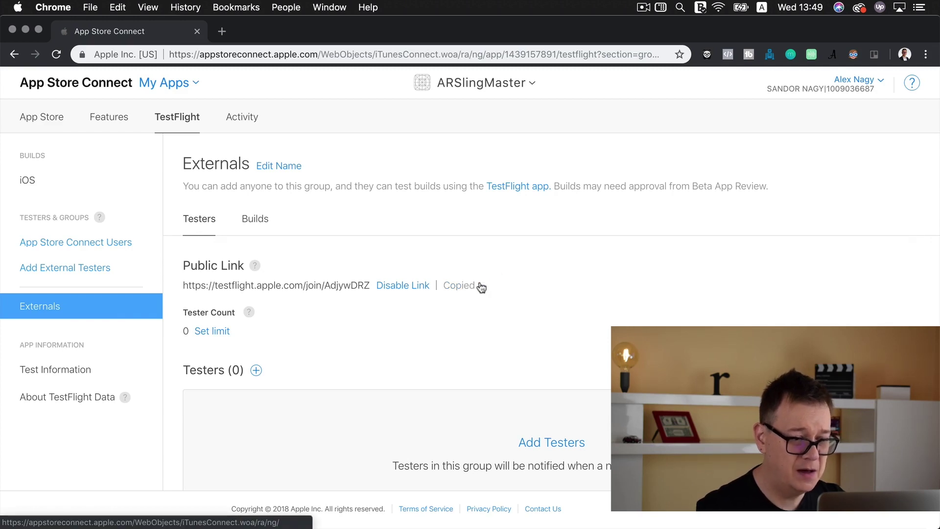